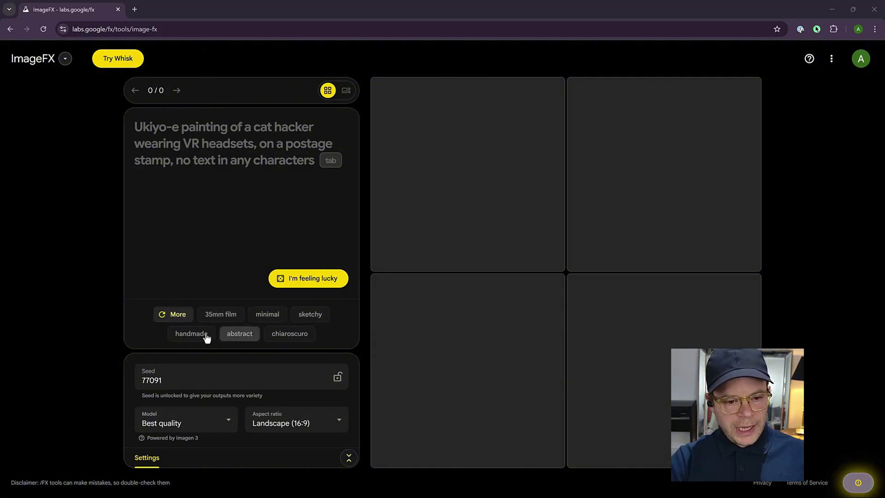
Step: Shuffle the suggested style keywords twice and select the seed field
left_click(470, 358)
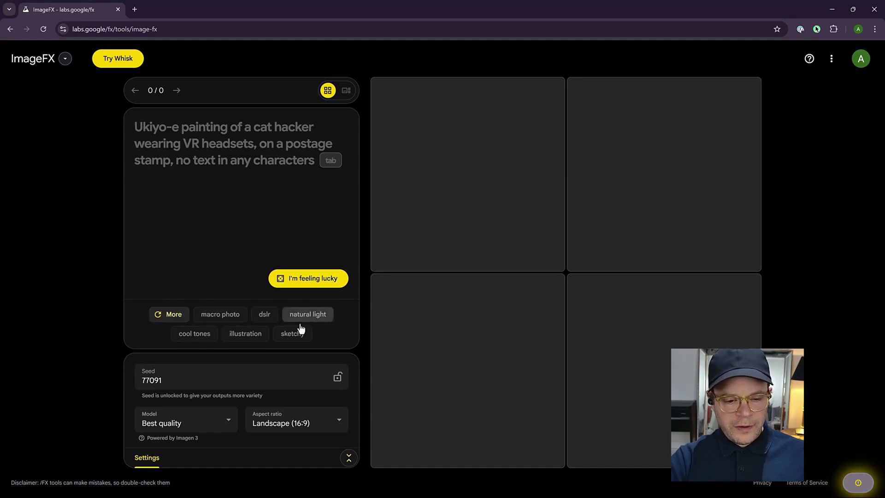
left_click(158, 317)
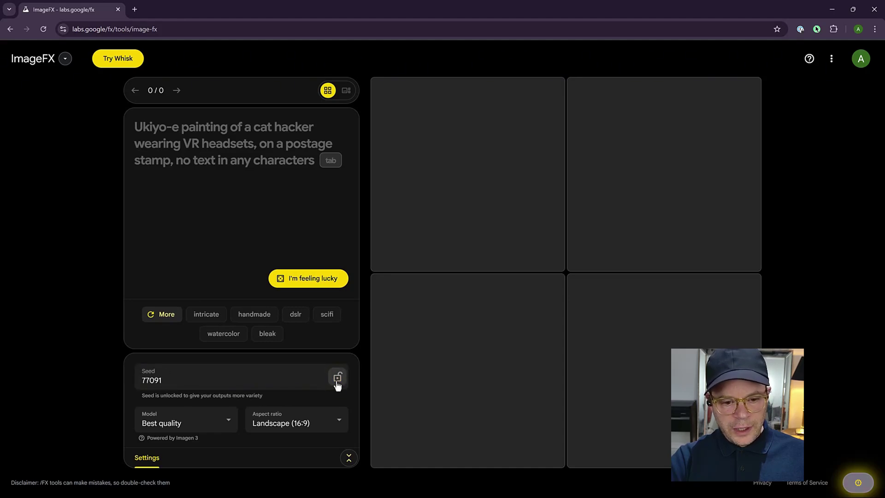
left_click(182, 379)
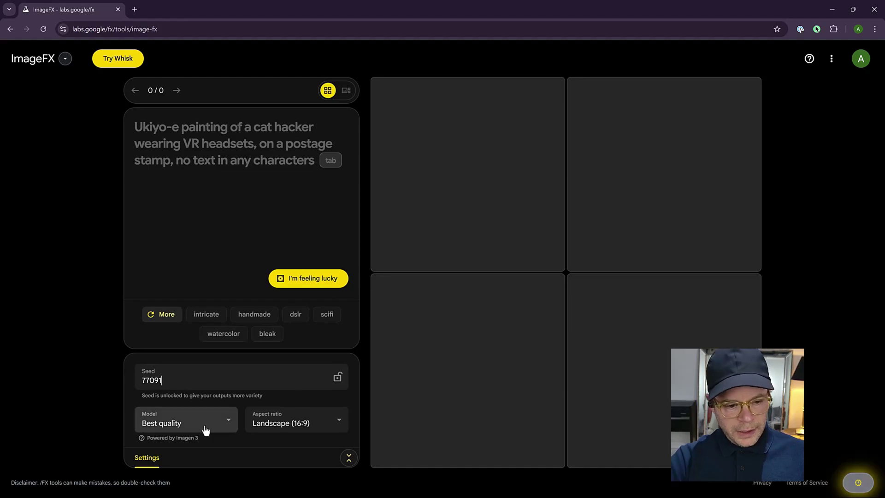
Step: Check the Model and Aspect ratio lists, keeping Best quality and Landscape (16:9)
left_click(226, 424)
left_click(226, 424)
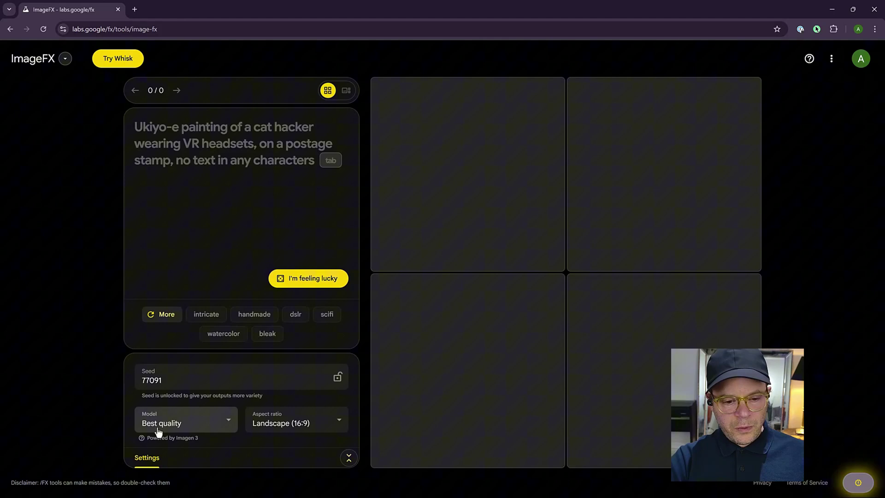
left_click(325, 424)
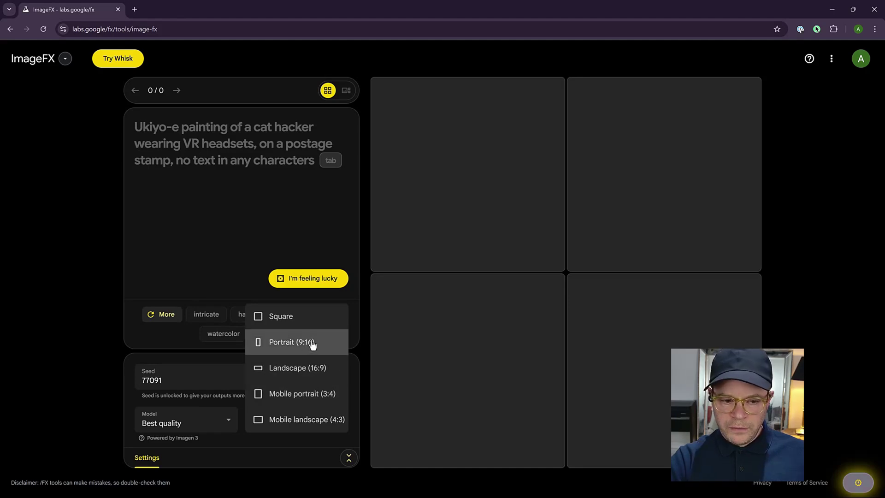
left_click(109, 356)
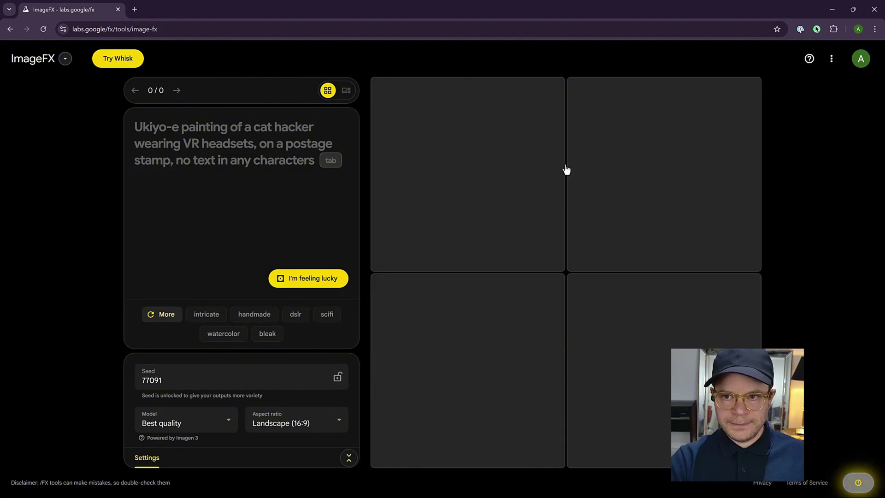
Step: Paste the prompt of a young woman using a laptop in a cosy café and generate images
left_click(221, 129)
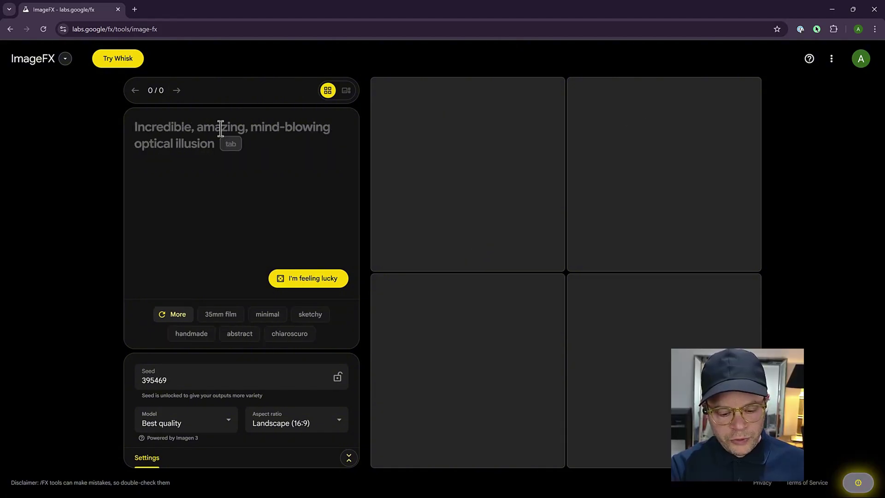
type("A professional looking photograph of a young woman using a laptop in a cosy café with warm lighting and a blurred background")
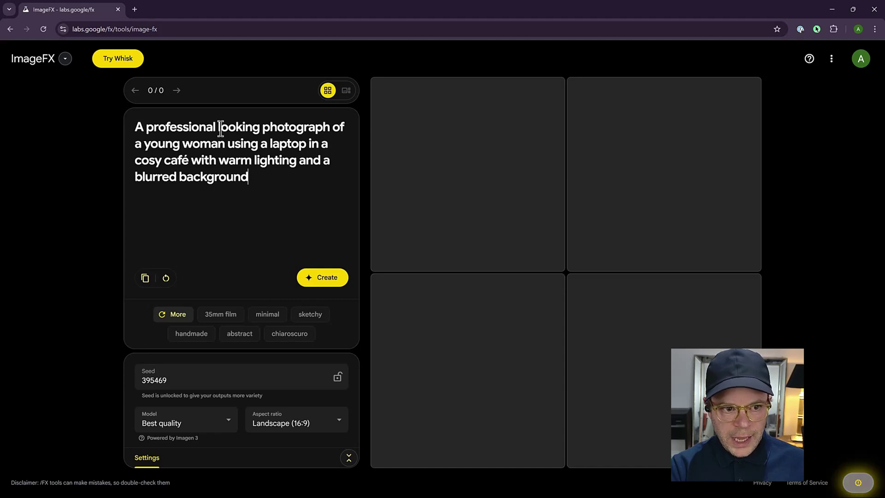
left_click(330, 278)
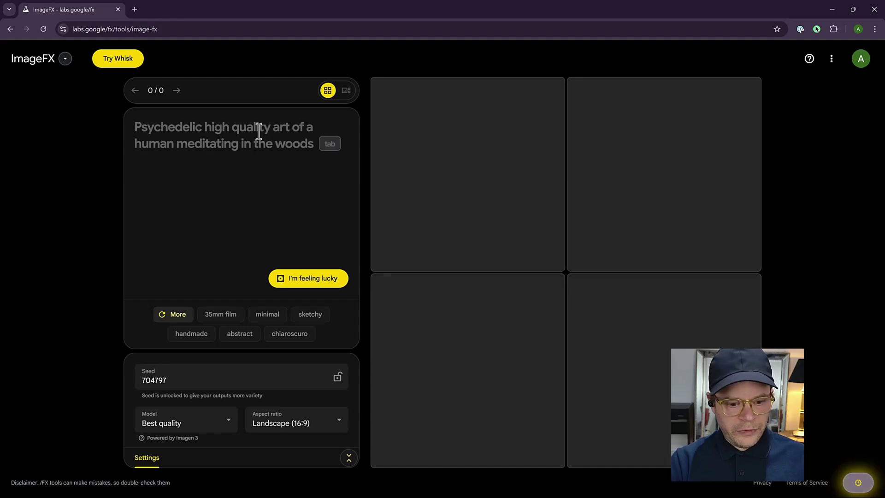
Step: Generate four images from the prompt 'Person with computer'
type("Person with computer")
left_click(328, 278)
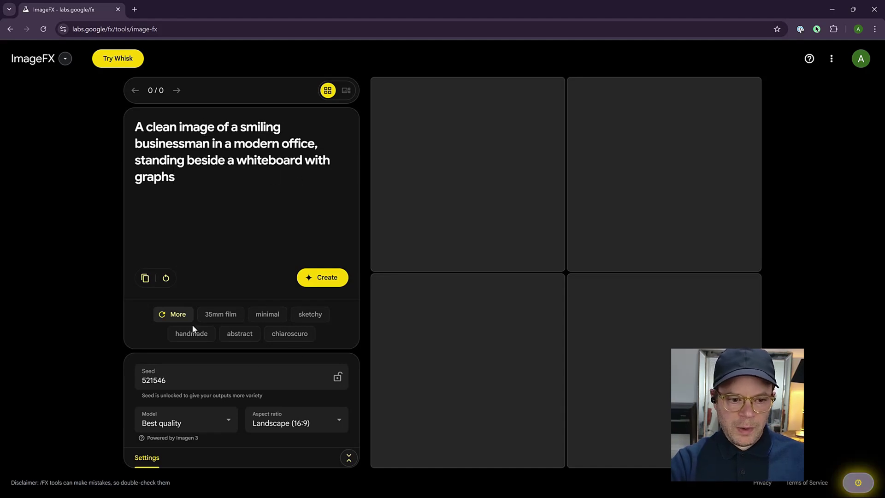
Step: Generate the smiling businessman images, then regenerate them in Portrait (9:16)
left_click(326, 278)
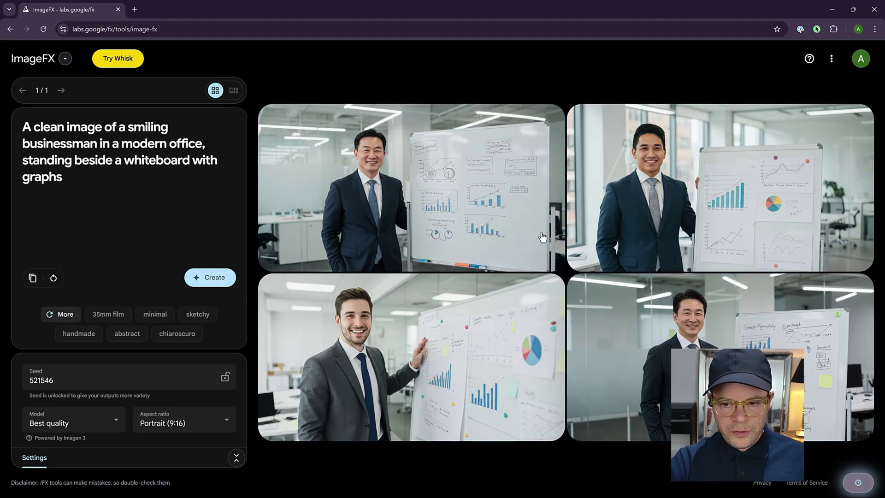
left_click(215, 278)
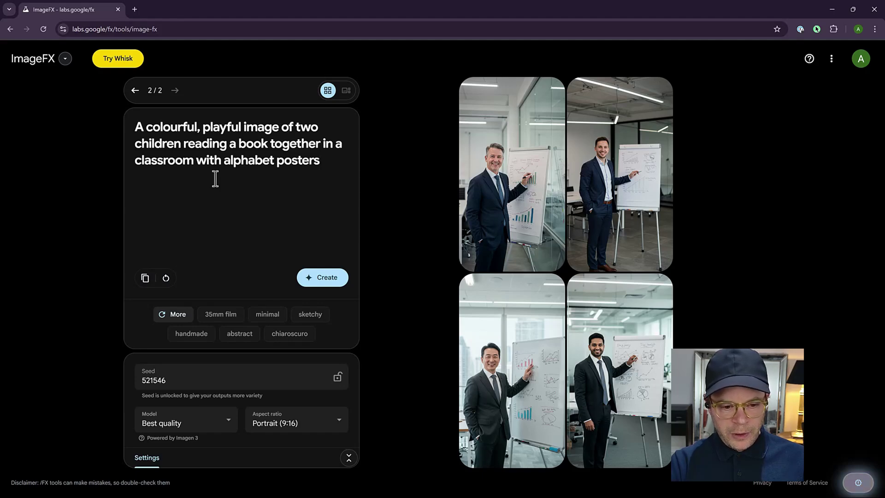
Step: Switch the aspect ratio to Landscape (16:9) and generate the children's classroom images
left_click(333, 420)
left_click(321, 365)
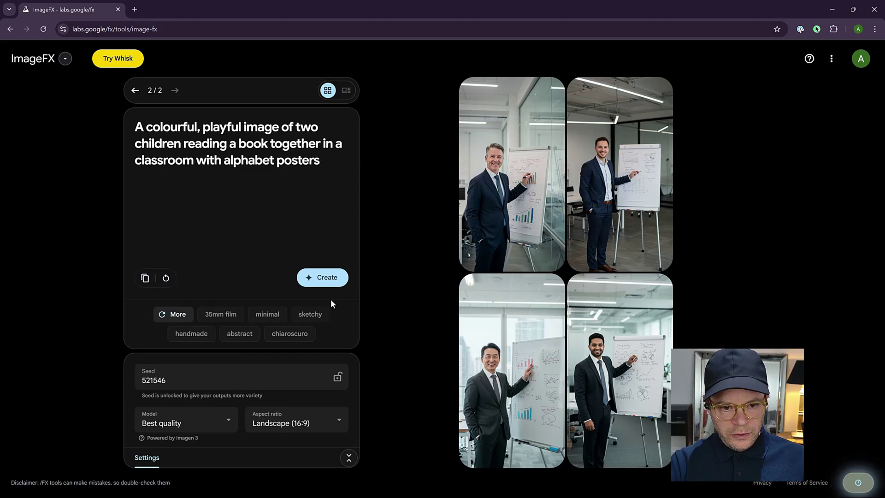
left_click(329, 277)
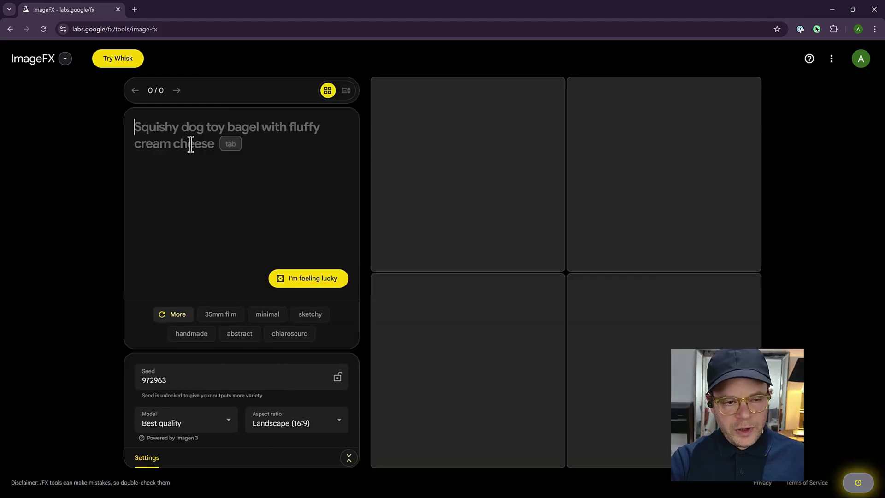
Step: Paste the old map of England prompt and generate its illustrations
type("an illustration of an old map of england")
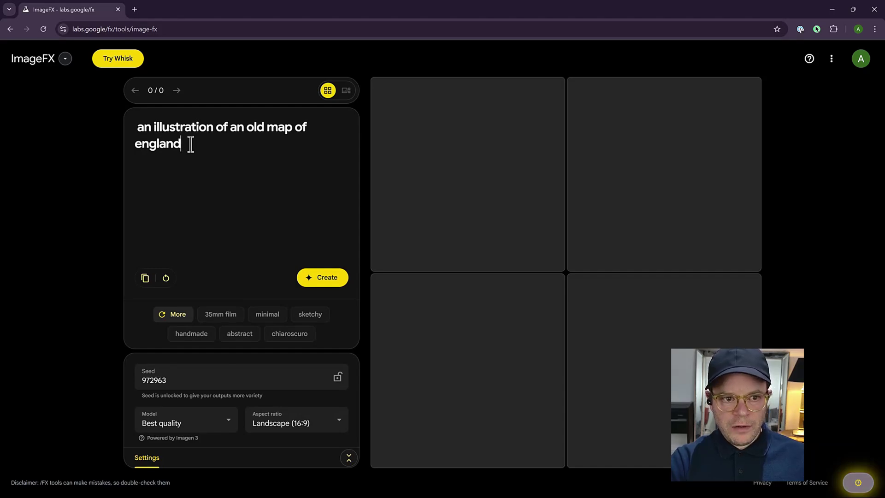
left_click(322, 279)
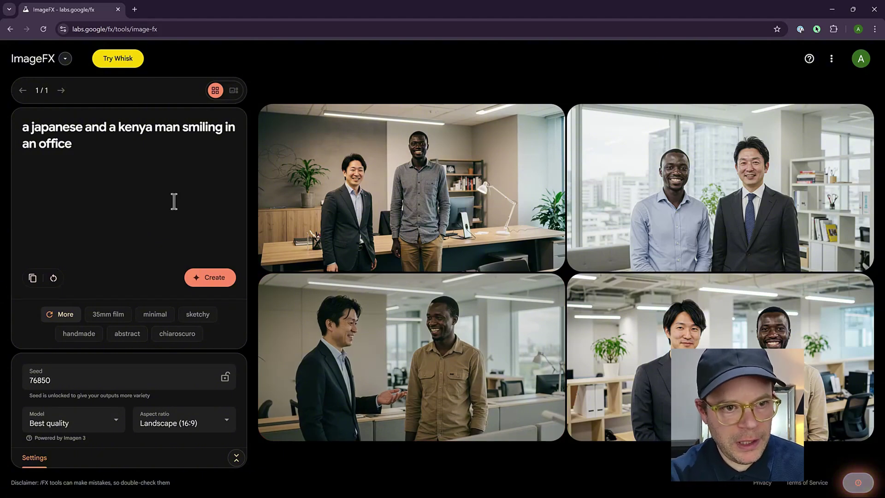
Step: Place the caret after 'kenya' in the prompt, then enlarge and browse the office images
left_click(154, 131)
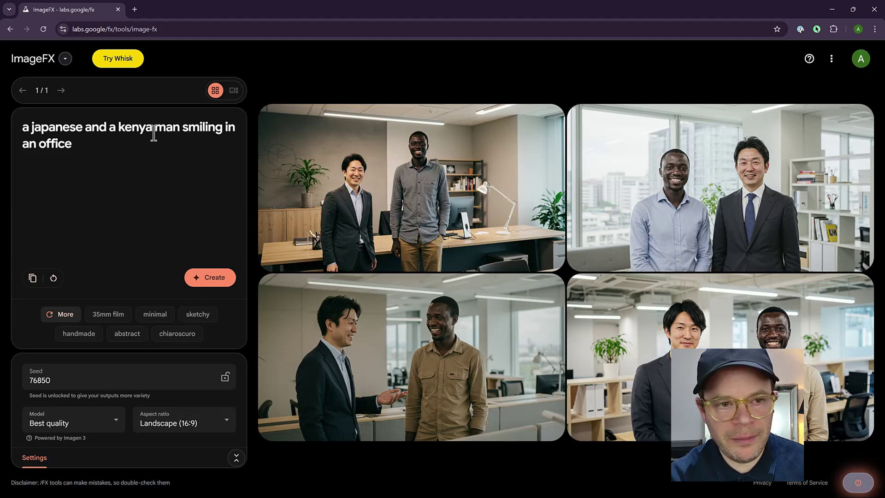
left_click(663, 198)
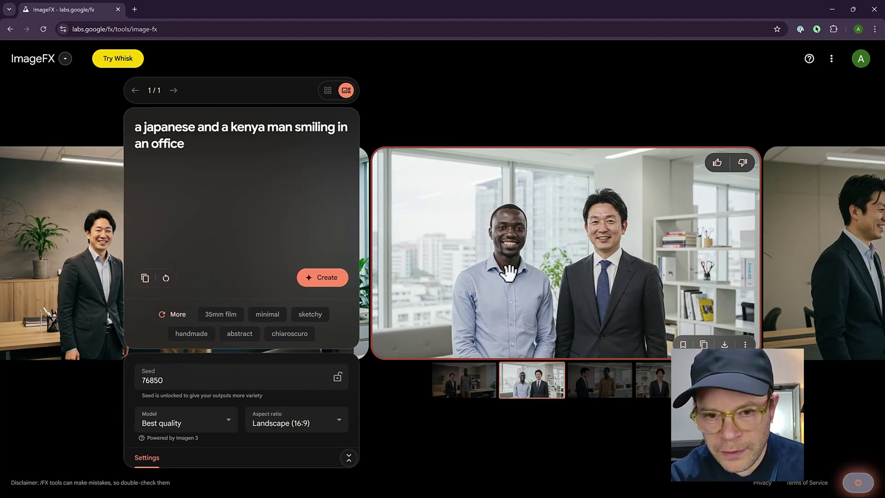
key("Left")
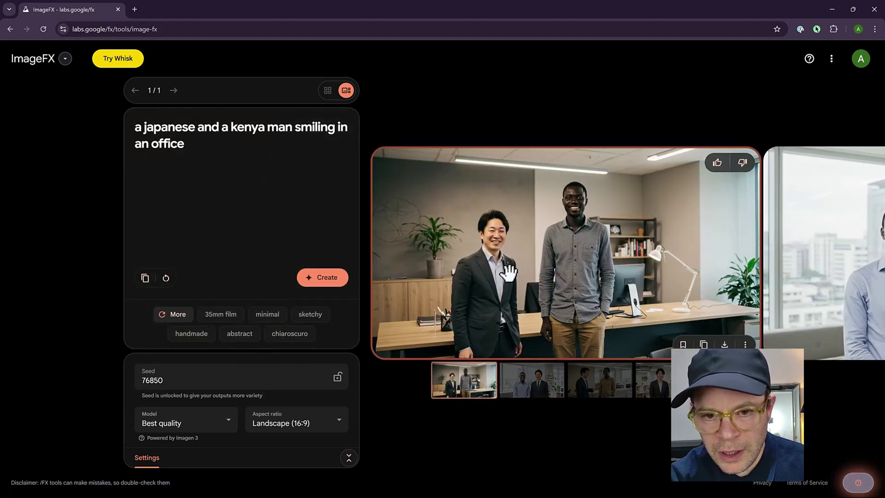
key("Right")
key("Right")
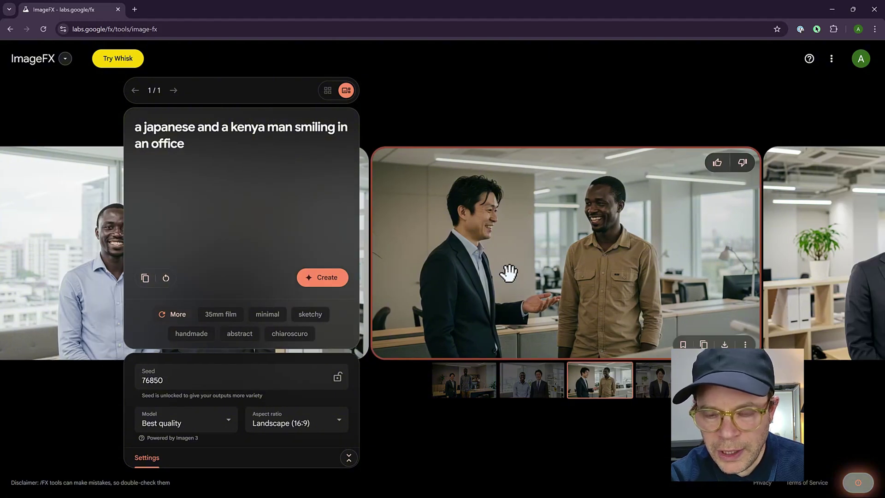
key("Right")
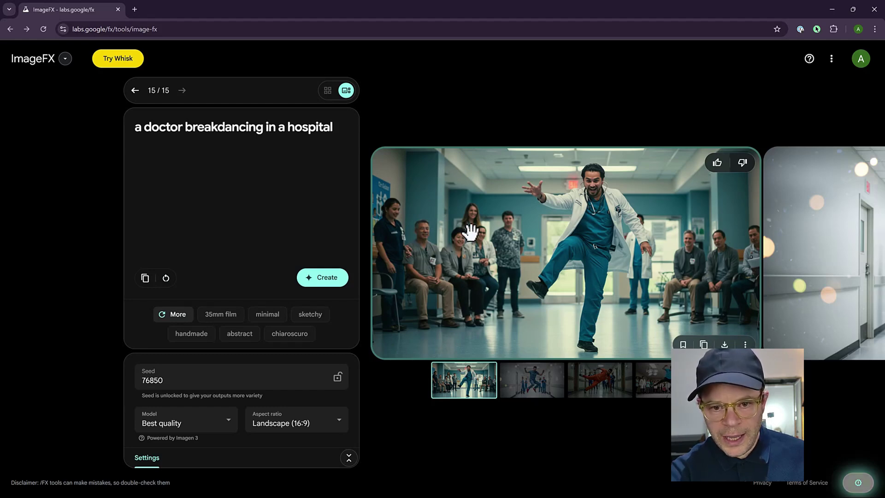
Step: Advance to the next breakdancing doctor image
key("Right")
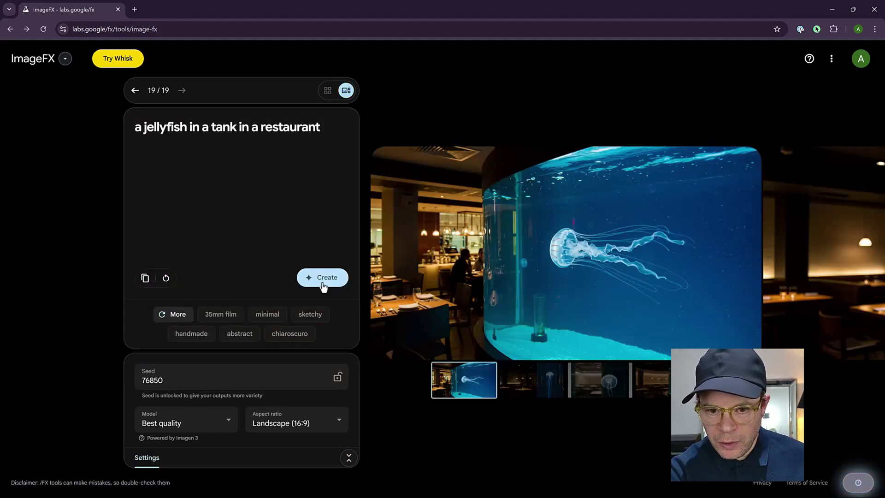
Step: Inspect the generated gorilla photos
mouse_move(510, 241)
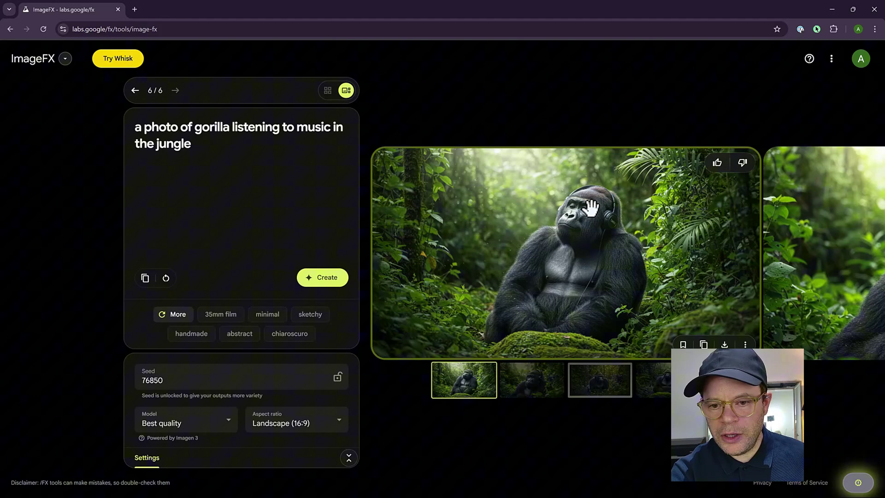
Step: Browse the gorilla variations and show the third and fourth thumbnail images
scroll(591, 208, "right", 2)
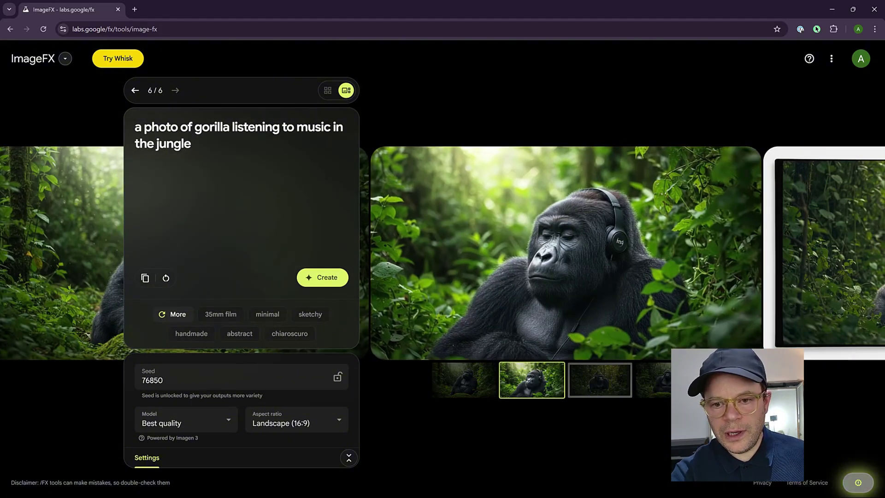
mouse_move(628, 251)
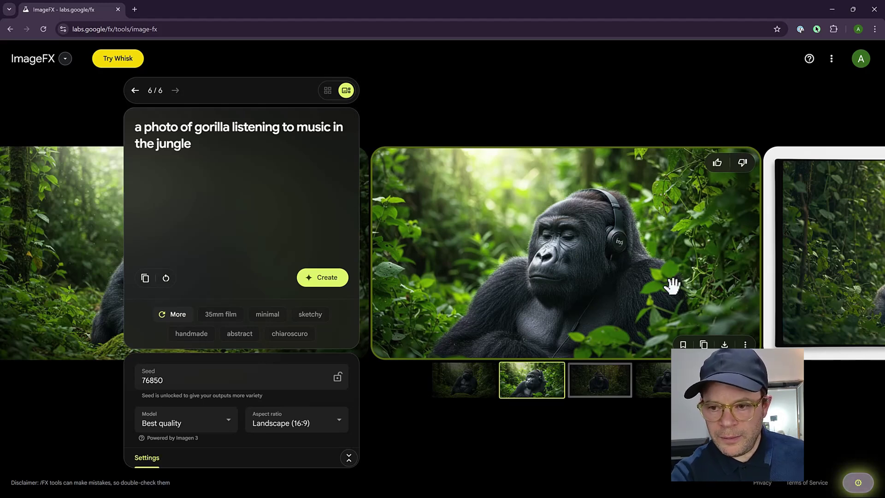
left_click_drag(671, 283, 632, 211)
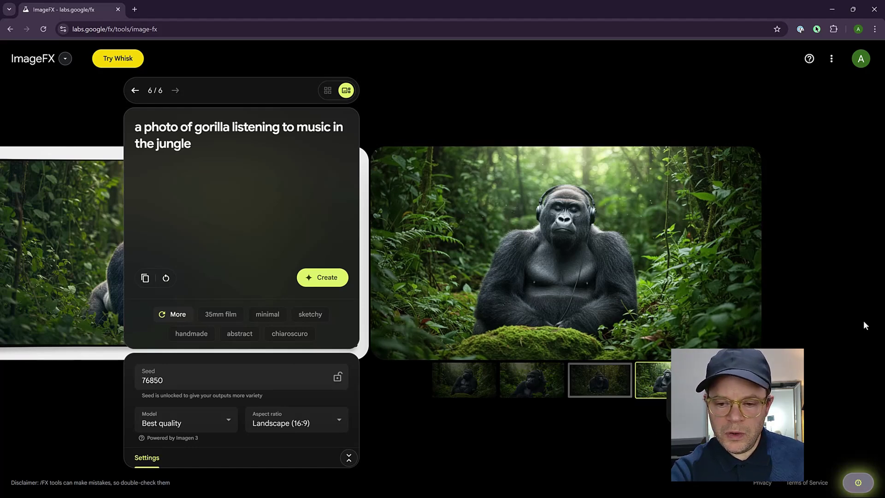
left_click(615, 382)
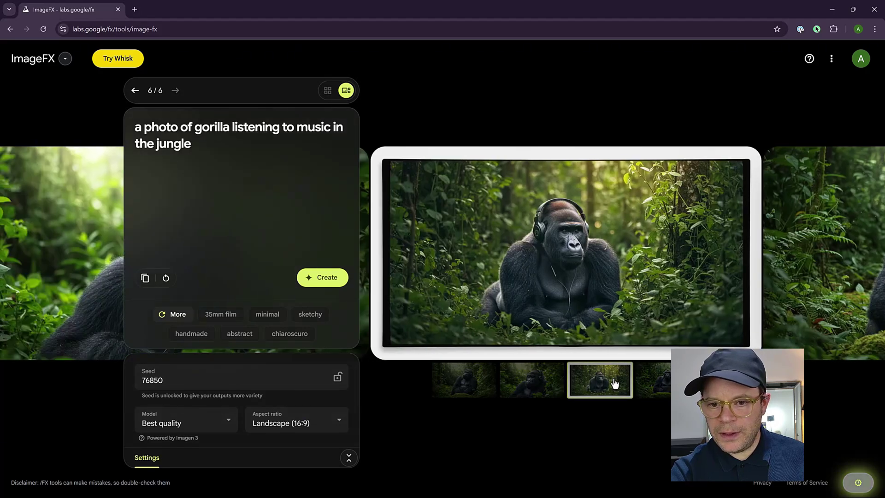
left_click(652, 381)
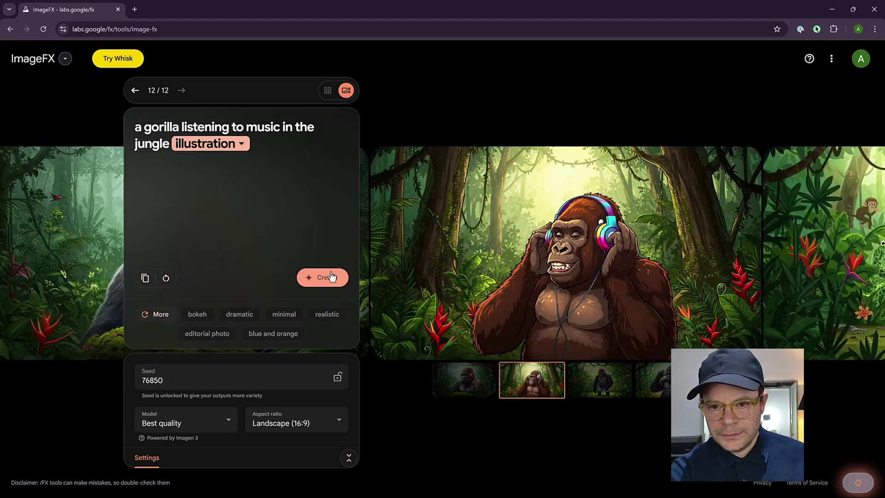
Step: Produce illustration-style images for the prompt 'a gorilla listening to music in the jungle'
mouse_move(646, 251)
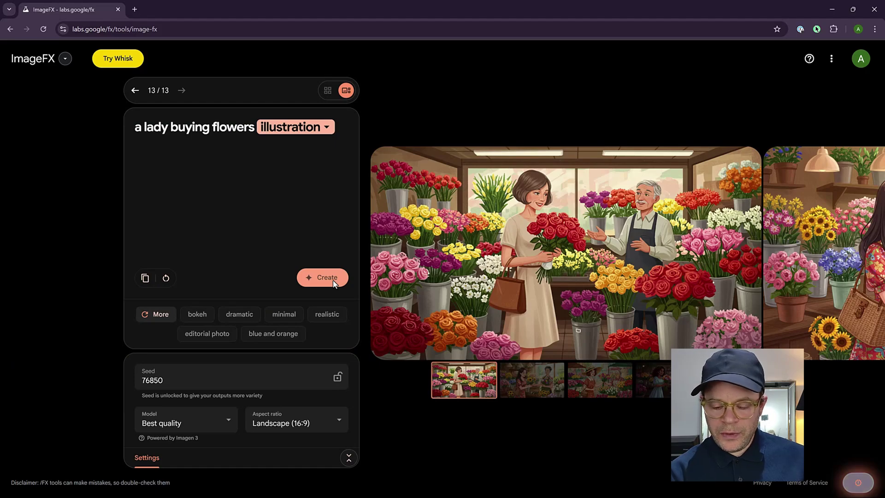
Step: Browse the illustrated 'a lady buying flowers' variations right through the carousel and back left
scroll(349, 280, "right", 2)
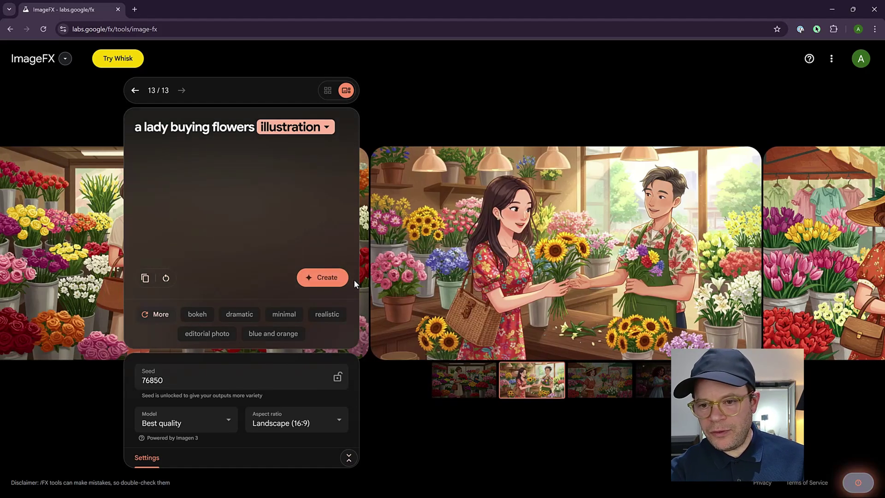
scroll(356, 280, "right", 2)
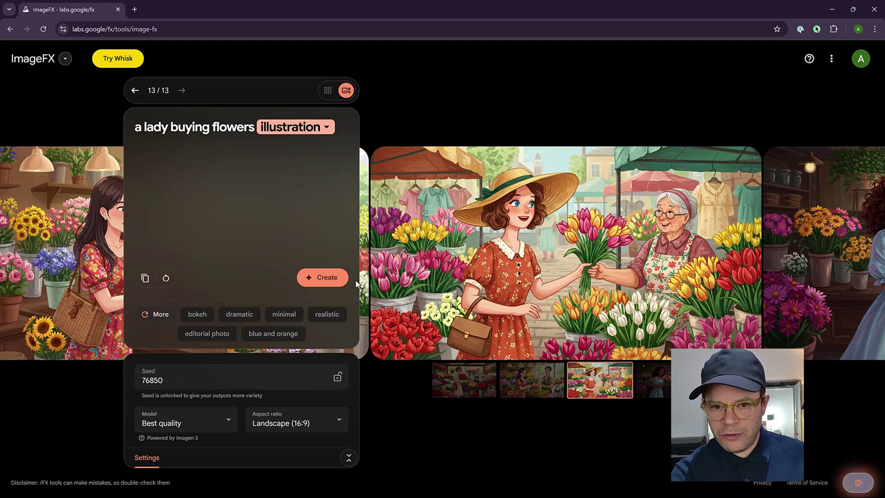
mouse_move(608, 253)
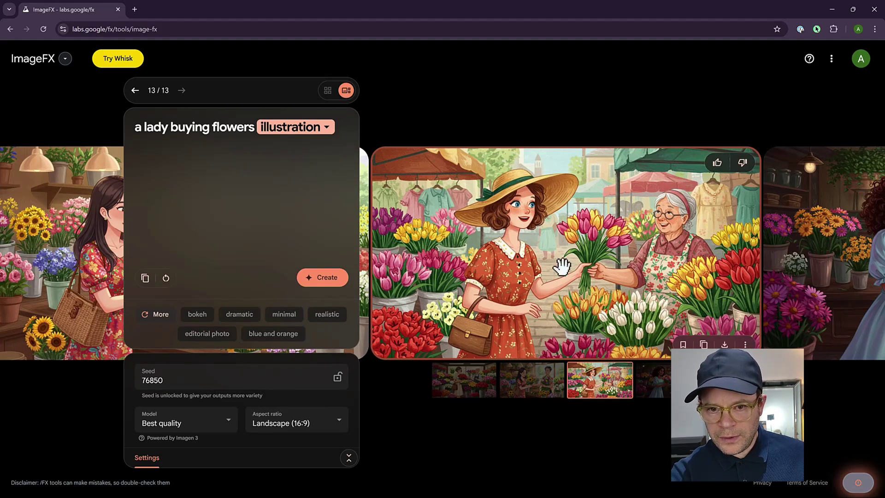
scroll(563, 265, "left", 4)
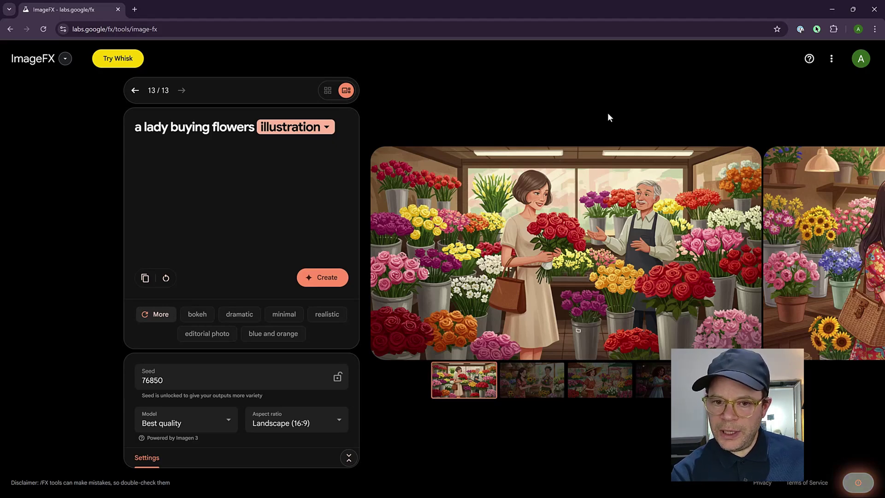
Step: Show the next flower-shop image, then view the lady-buying-flowers image details in My library
key("Right")
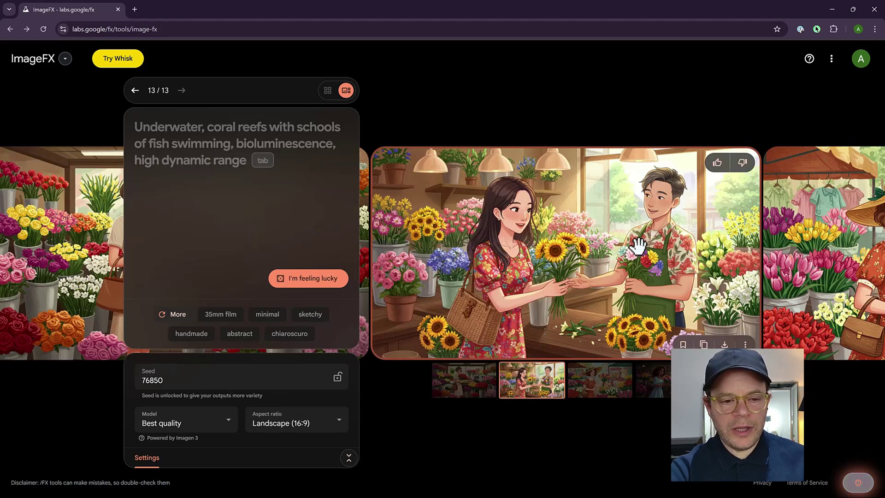
left_click(861, 68)
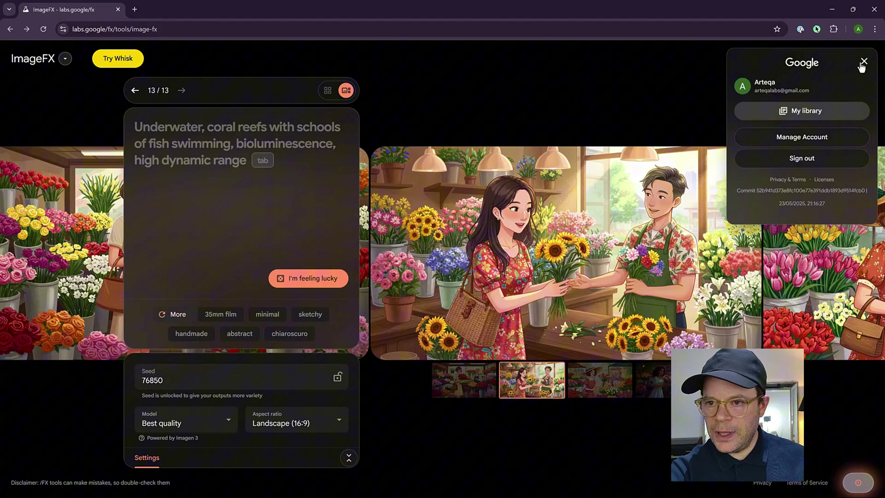
left_click(814, 119)
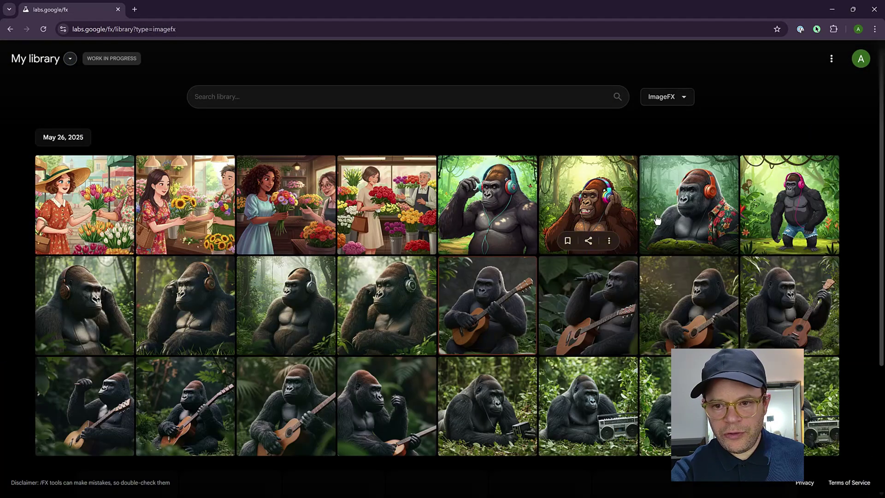
left_click(51, 185)
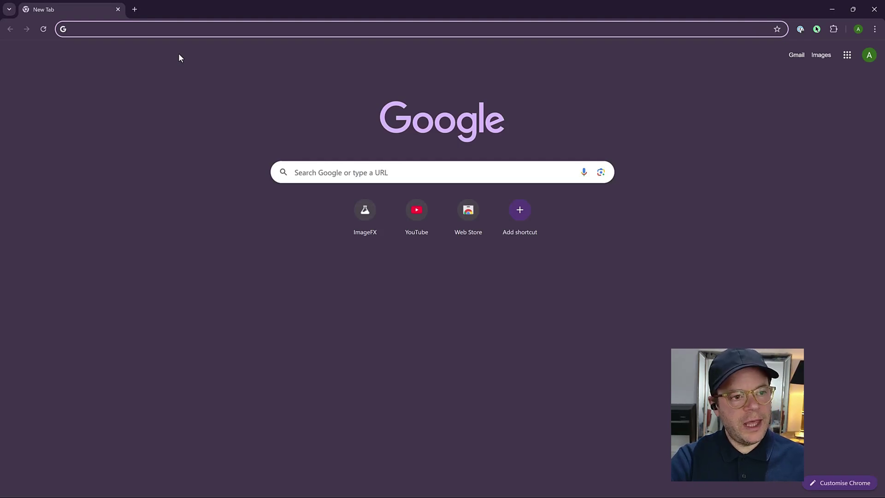
type("https://labs.google/fx/tools/image-fx")
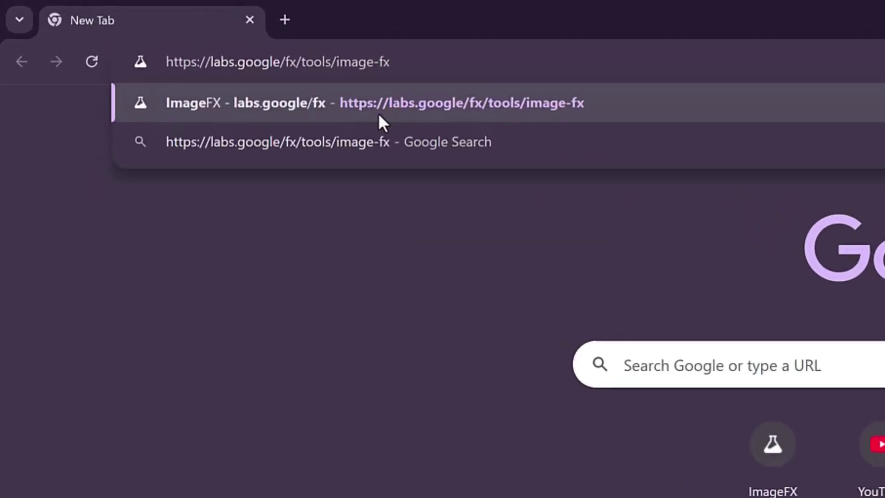
left_click(378, 112)
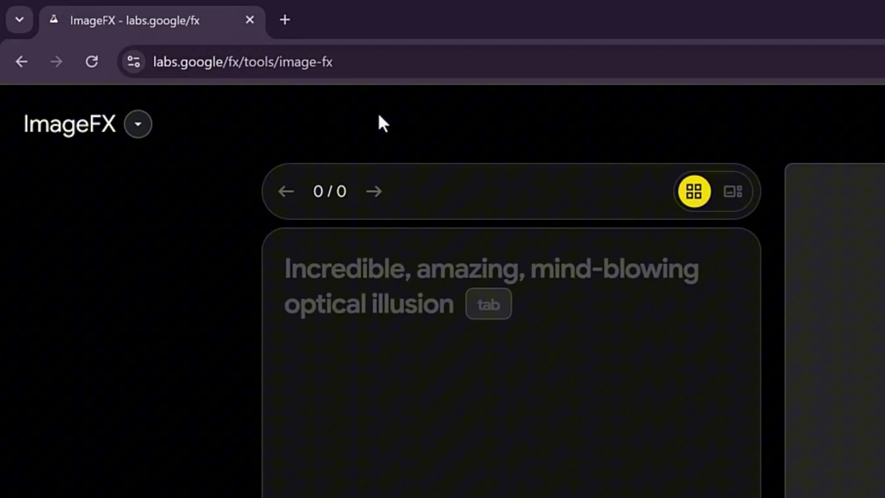